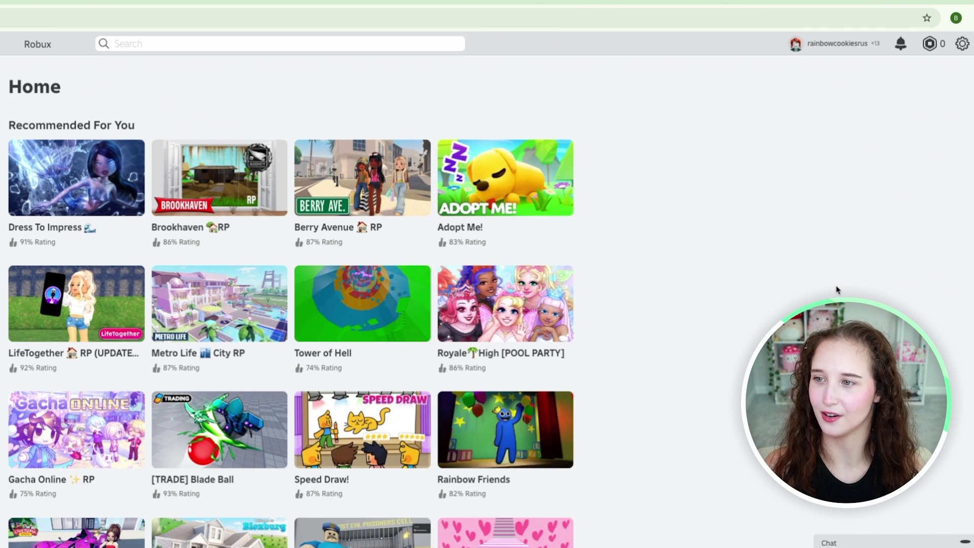
Open My Settings from the gear menu at the top right of the Roblox home page.
left_click(963, 45)
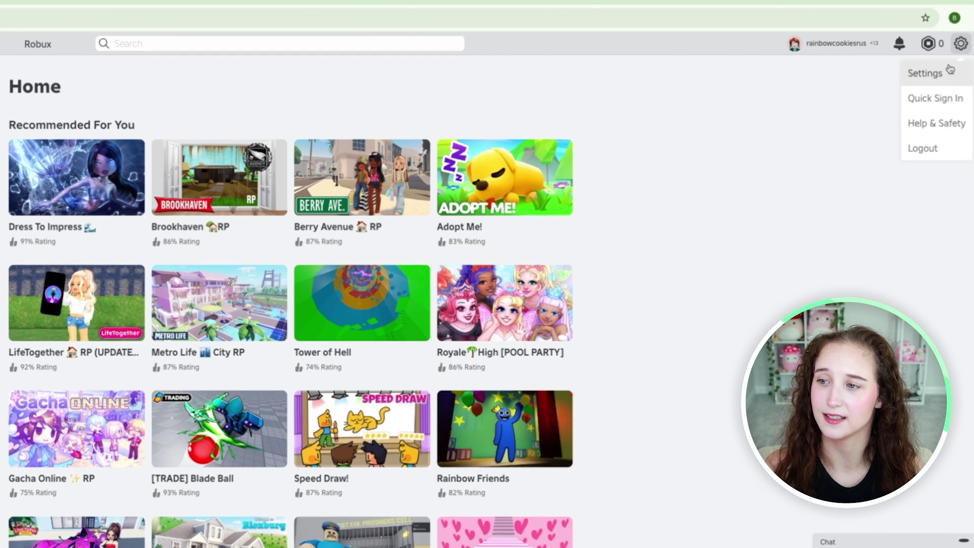
left_click(947, 76)
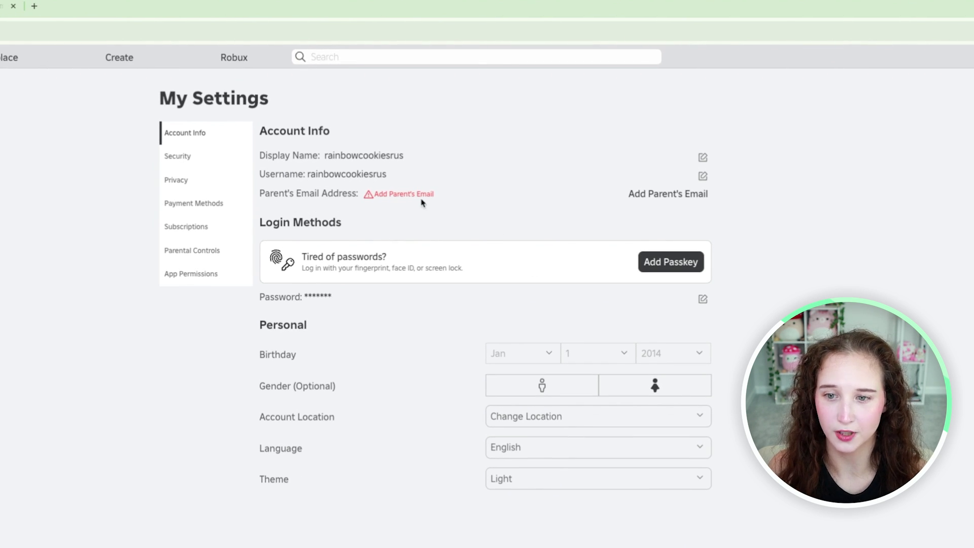
Choose Add Parent's Email and enter the parent's email address in the dialog.
left_click(639, 196)
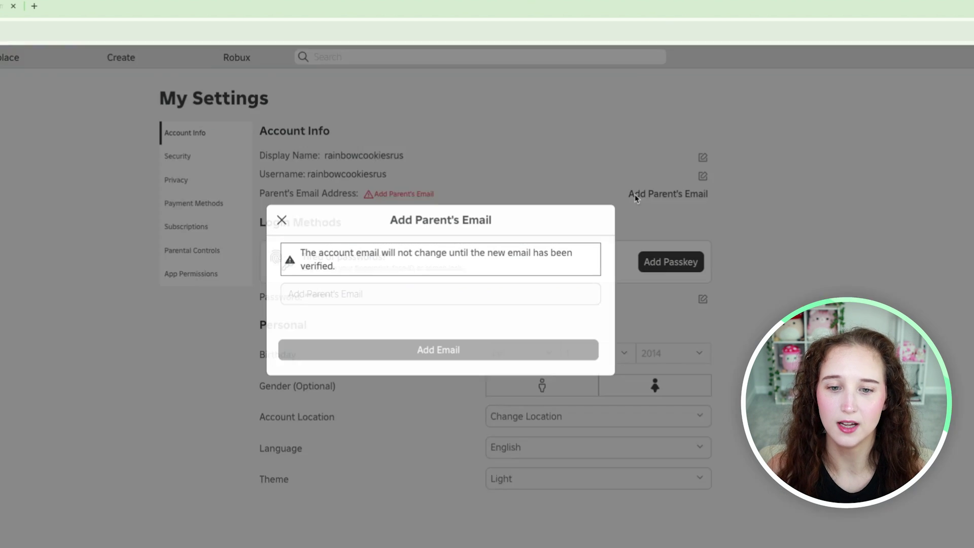
left_click(375, 313)
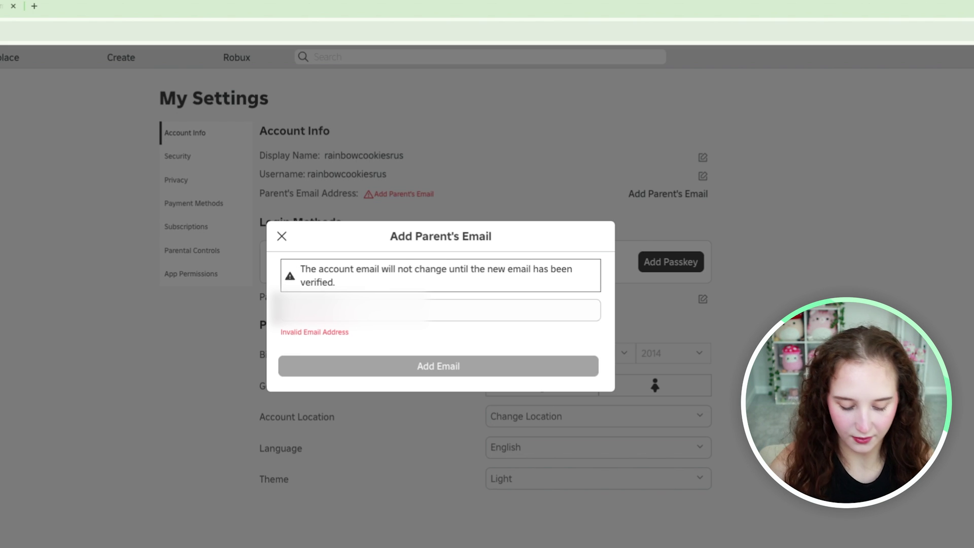
type("mail.google.com/m")
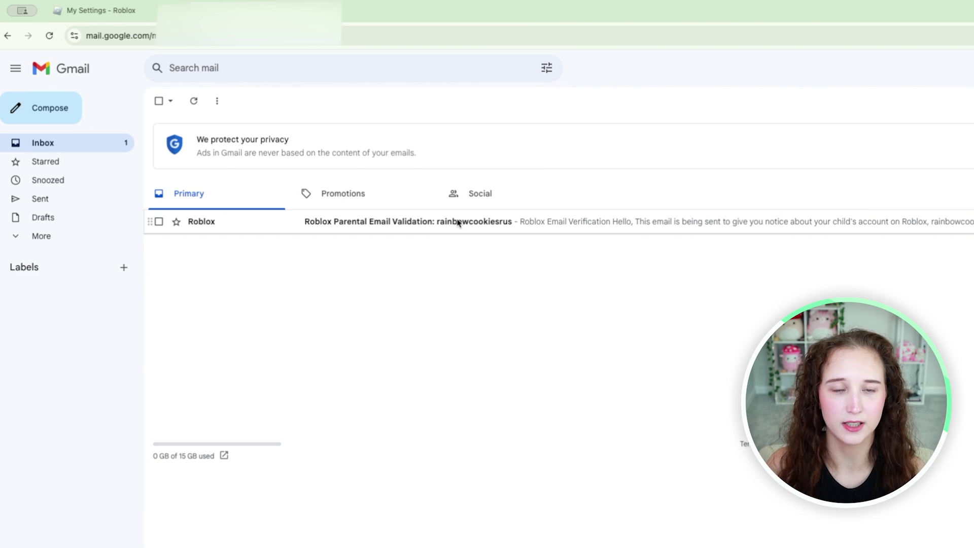
Open the Roblox Parental Email Validation message and choose 'I Agree, Validate Email'.
left_click(458, 223)
scroll(690, 315, "down", 2)
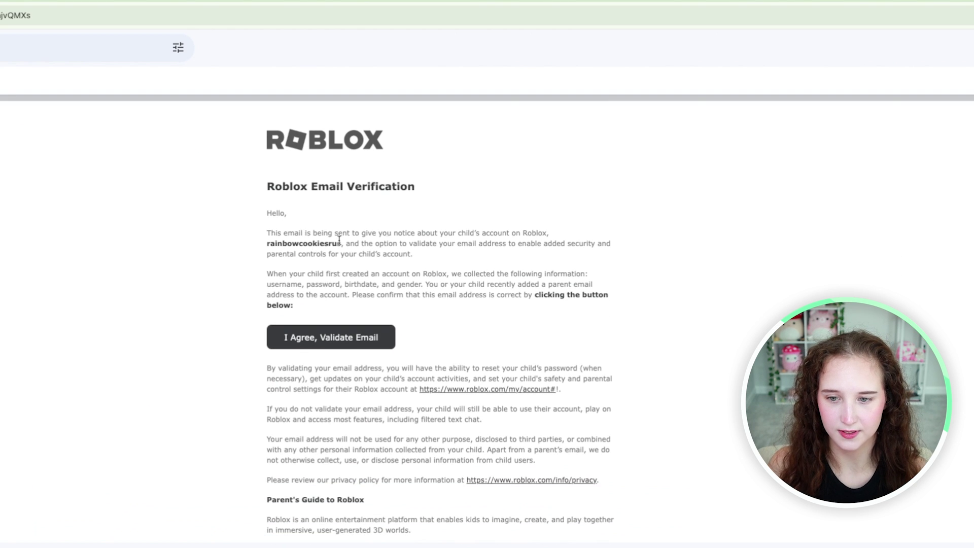
scroll(467, 291, "down", 2)
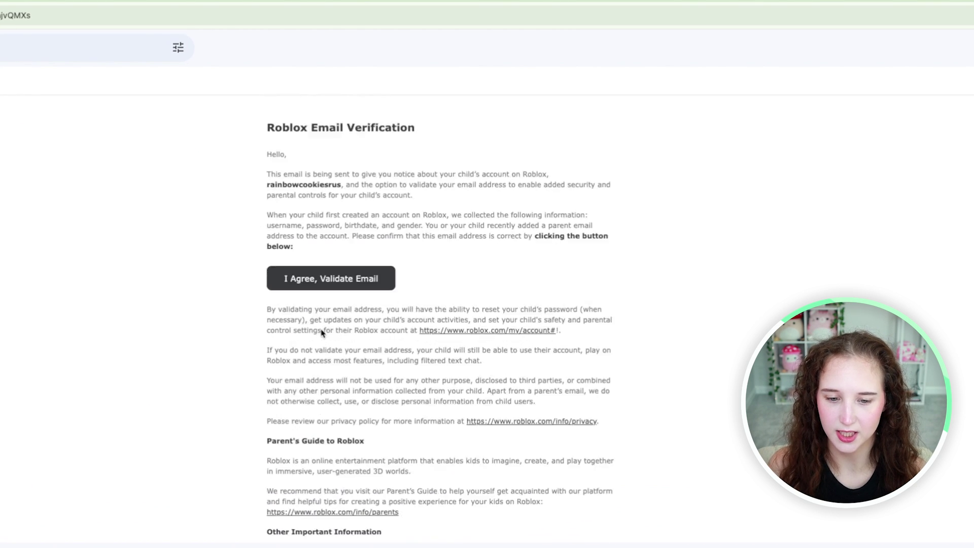
scroll(321, 332, "down", 9)
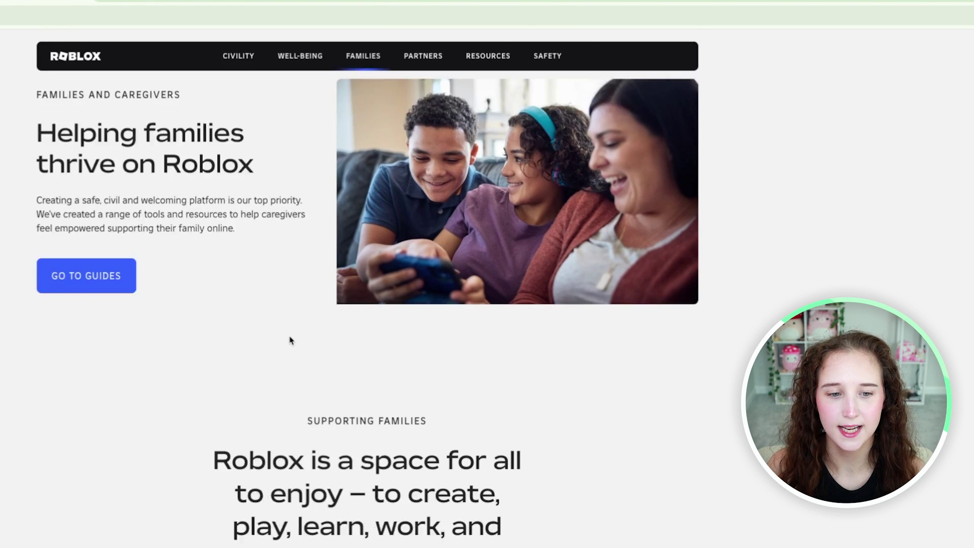
scroll(290, 340, "down", 12)
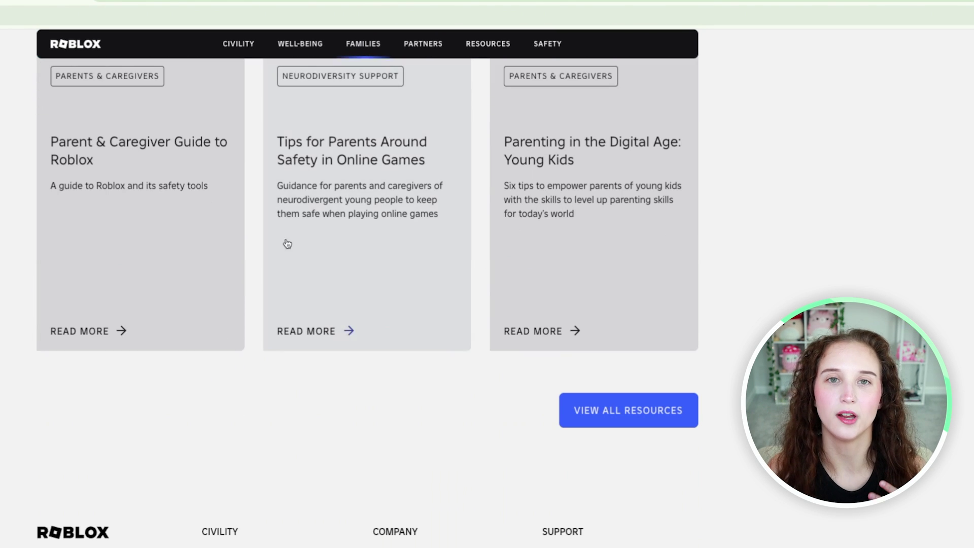
scroll(282, 226, "up", 12)
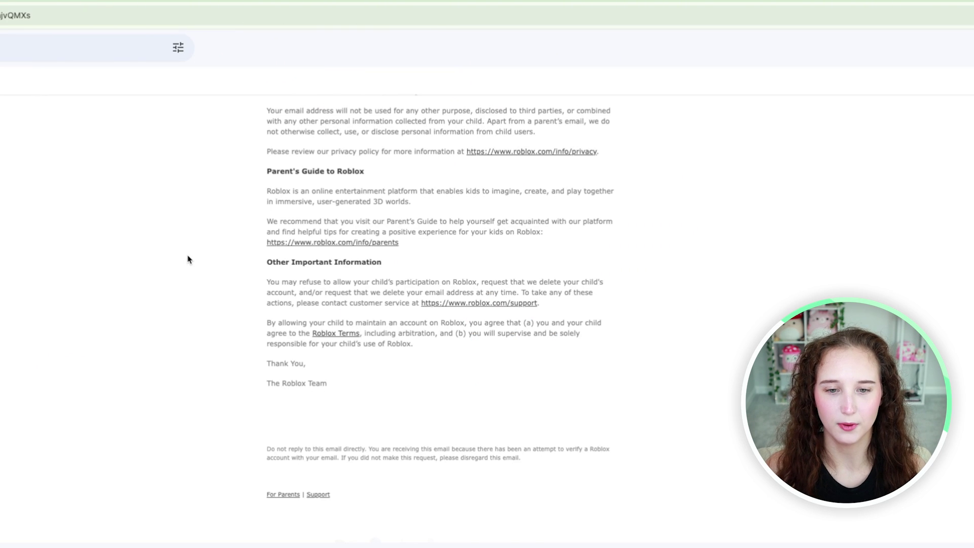
scroll(187, 257, "up", 10)
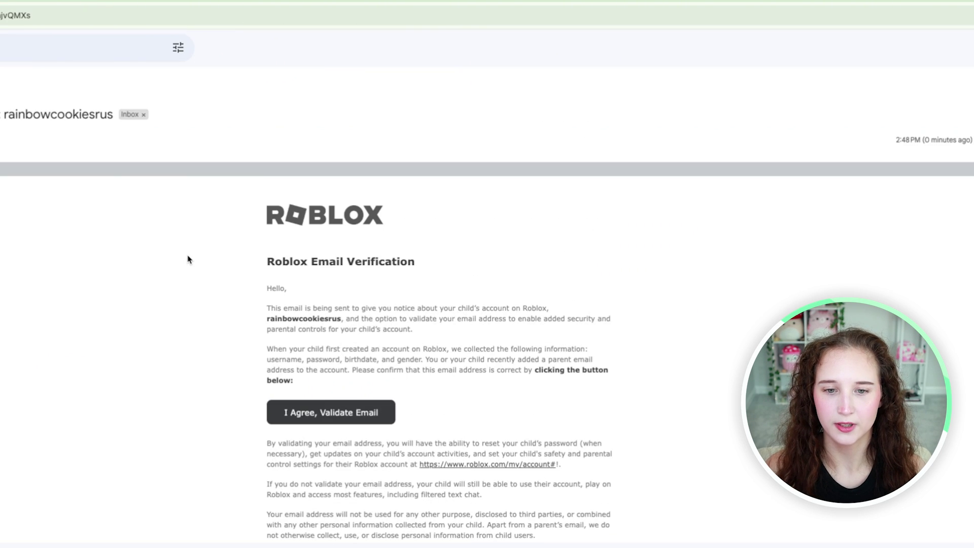
left_click(330, 413)
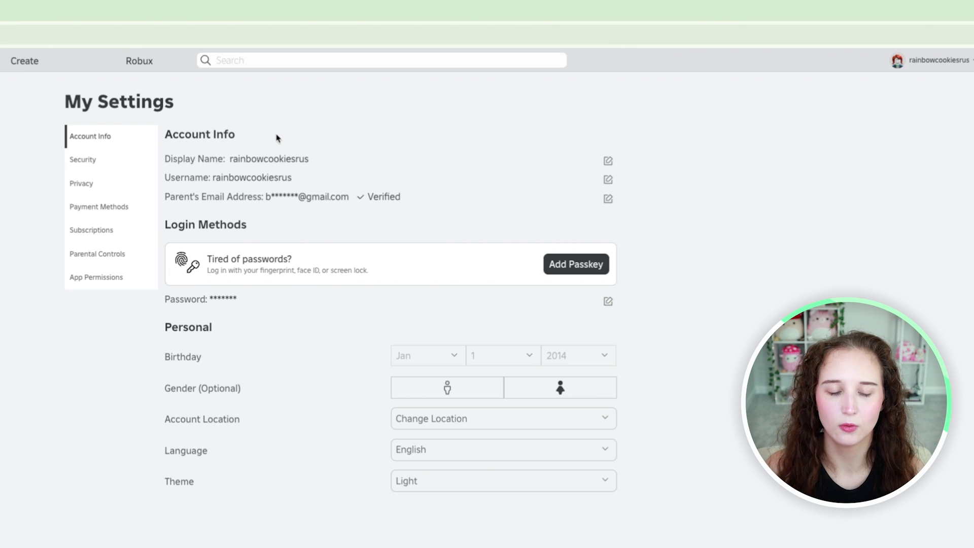
Show Security settings, try the Authenticator App toggle, and dismiss the password verification prompt.
left_click(122, 164)
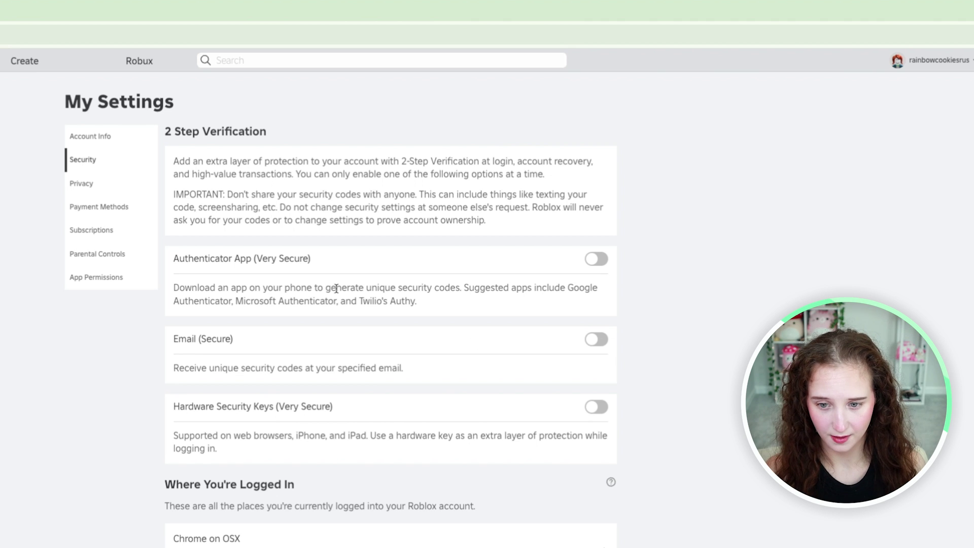
left_click(589, 263)
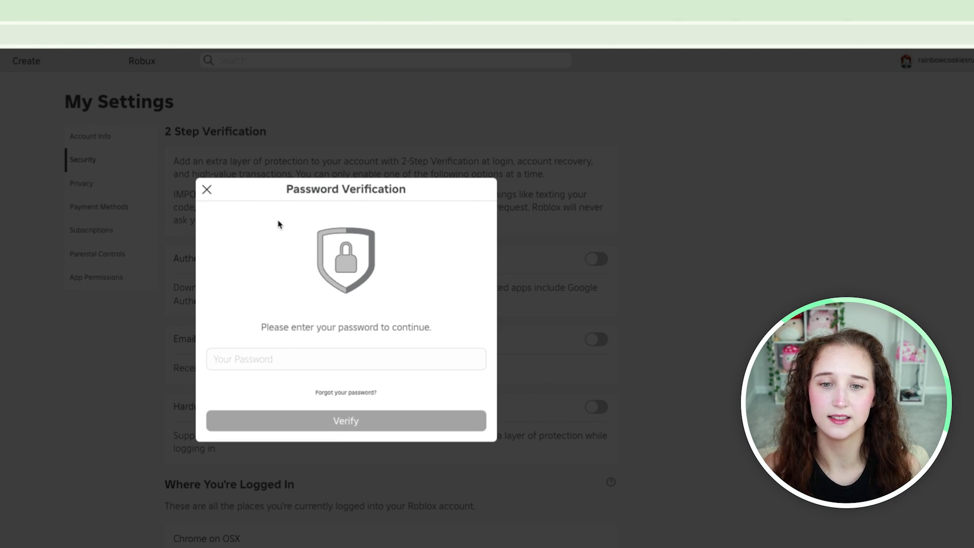
left_click(207, 193)
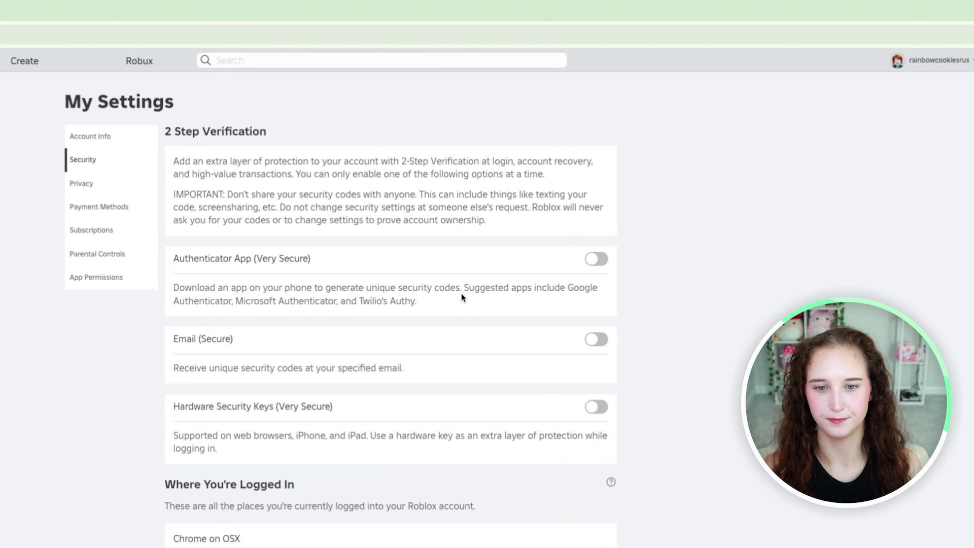
scroll(461, 298, "down", 1)
In Privacy settings, switch Account Restrictions on, then back off.
left_click(105, 169)
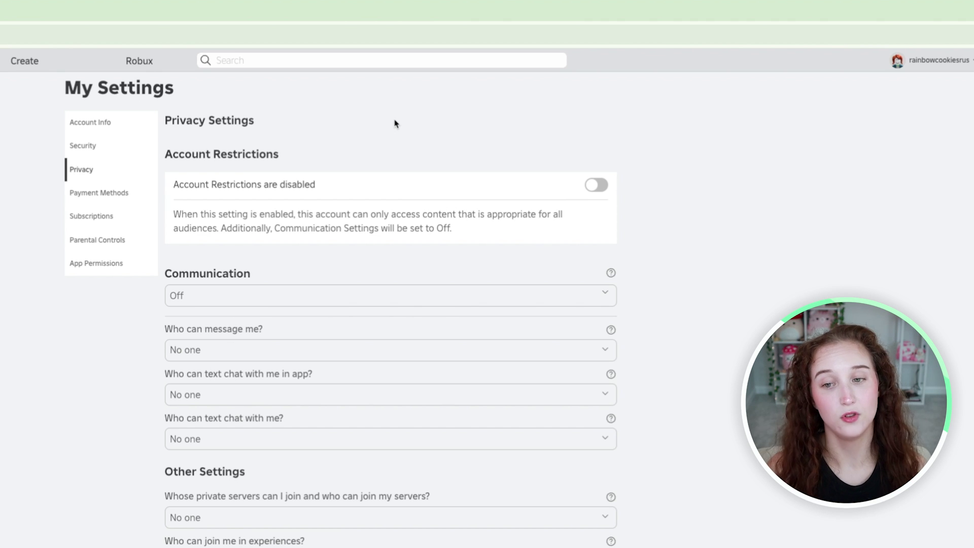
left_click(597, 185)
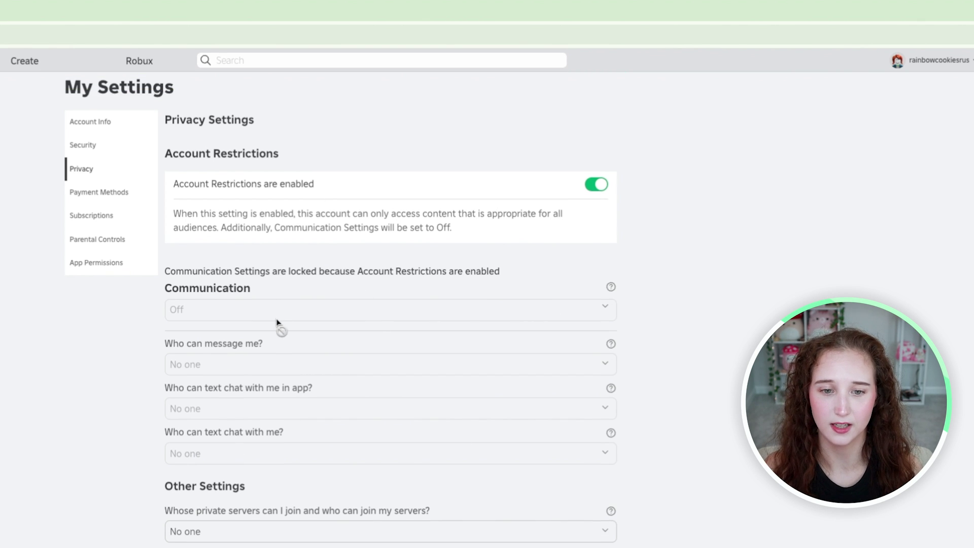
scroll(257, 191, "down", 2)
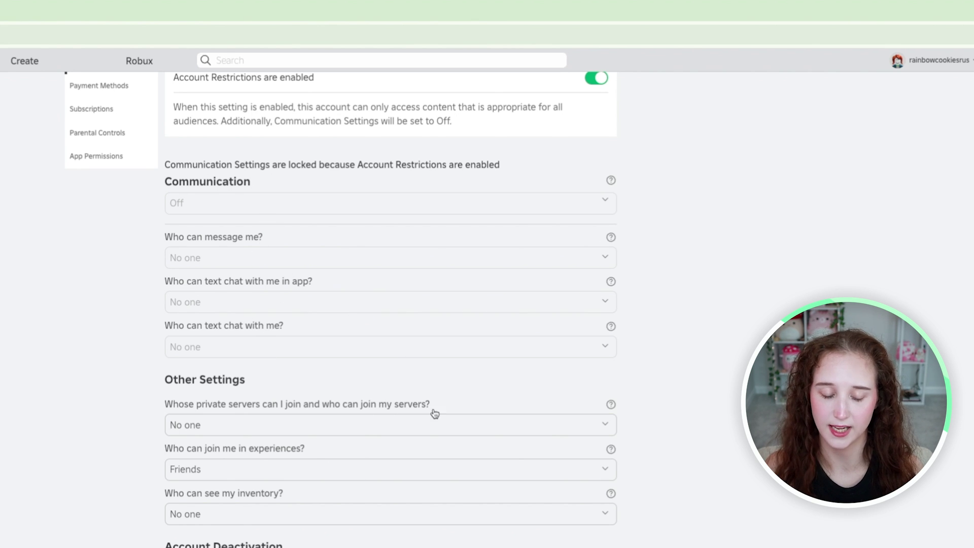
scroll(395, 378, "down", 1)
scroll(662, 236, "up", 3)
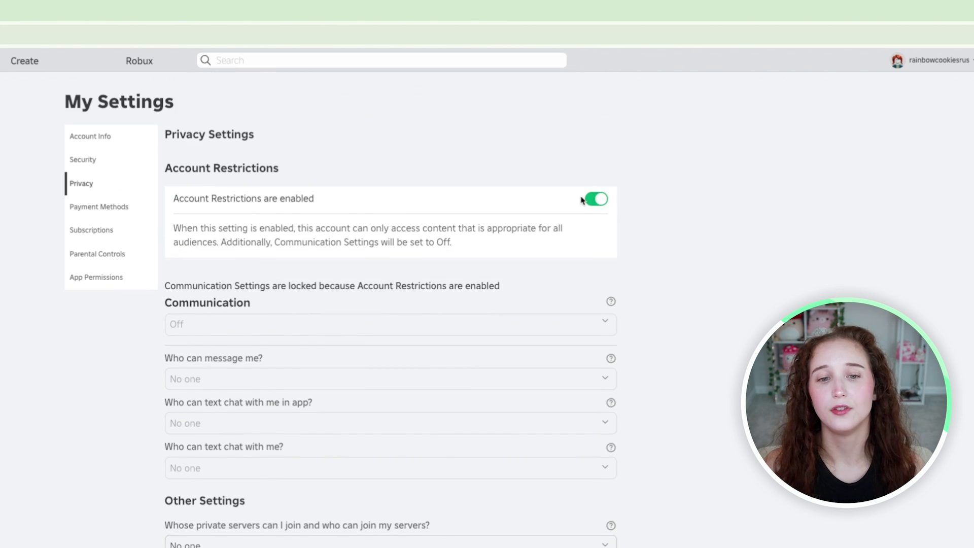
left_click(595, 200)
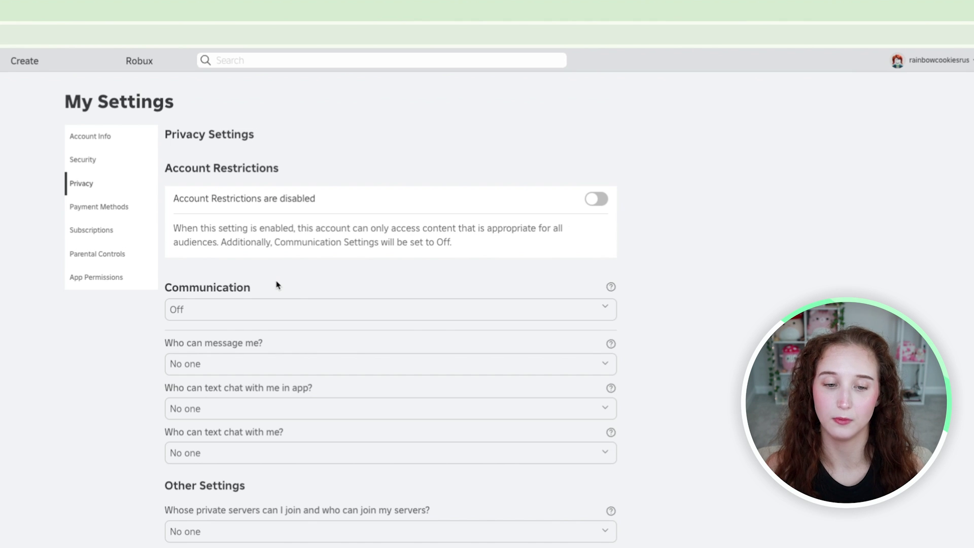
scroll(276, 285, "down", 2)
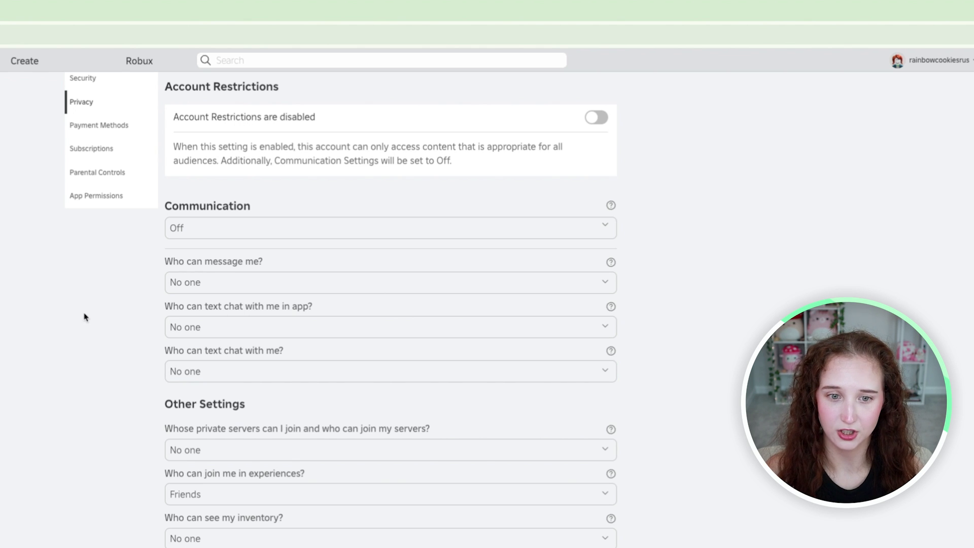
Switch the Communication preset to Custom after toggling between Default and Custom.
left_click(254, 238)
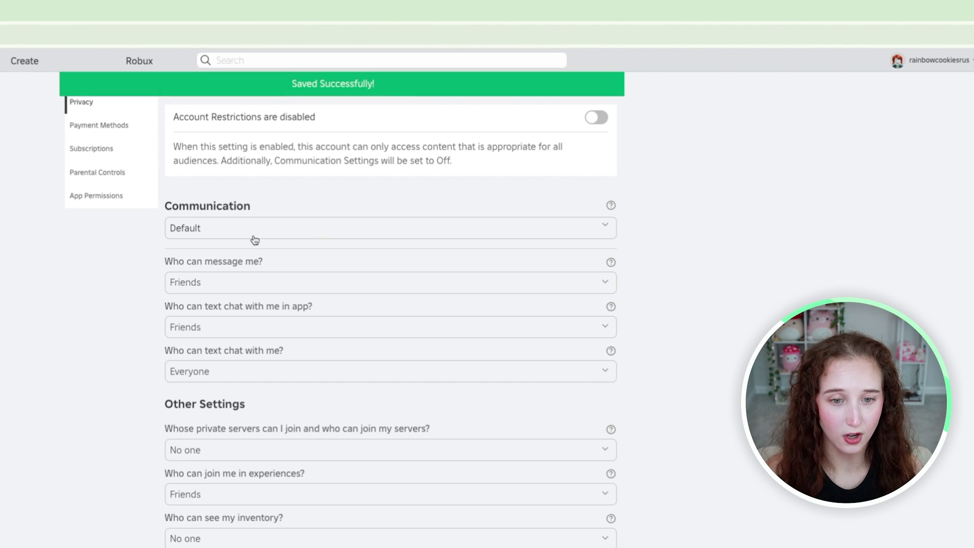
left_click(253, 237)
left_click(243, 250)
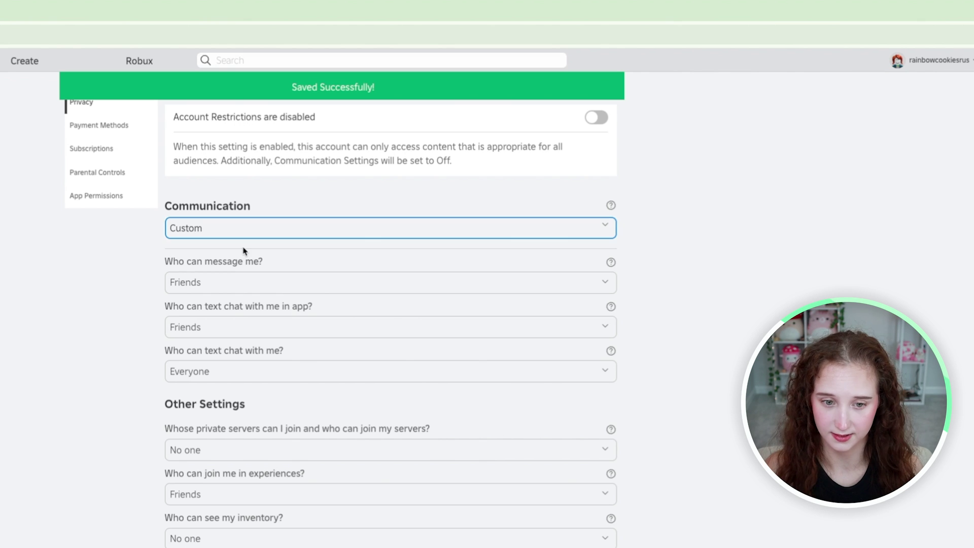
left_click(221, 225)
left_click(220, 230)
left_click(213, 237)
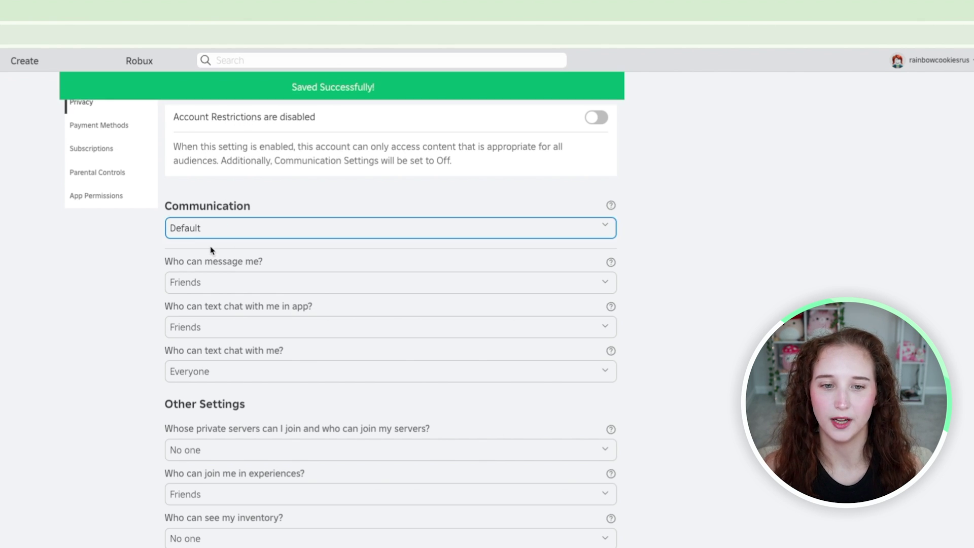
left_click(211, 251)
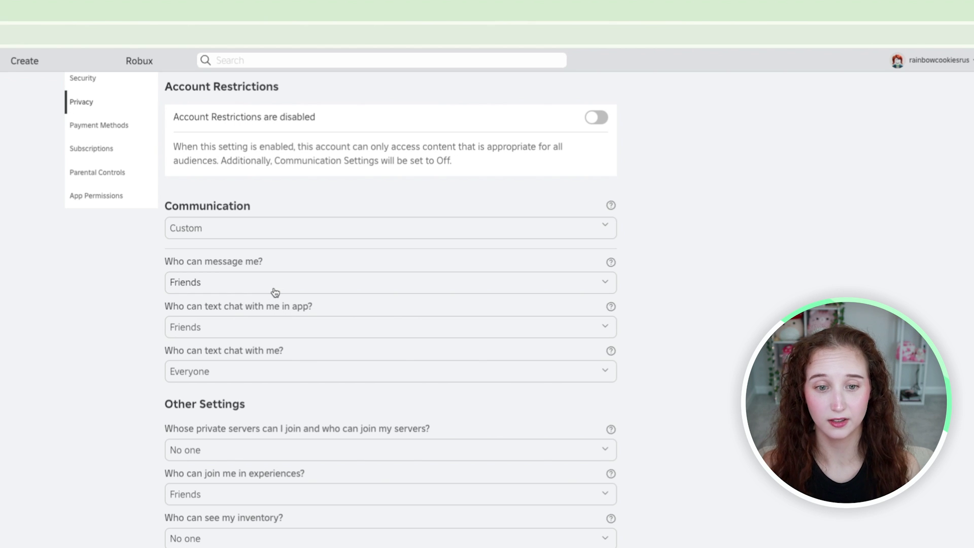
Keep messaging at Friends, set in-app text chat to No one, then restore Default.
left_click(193, 283)
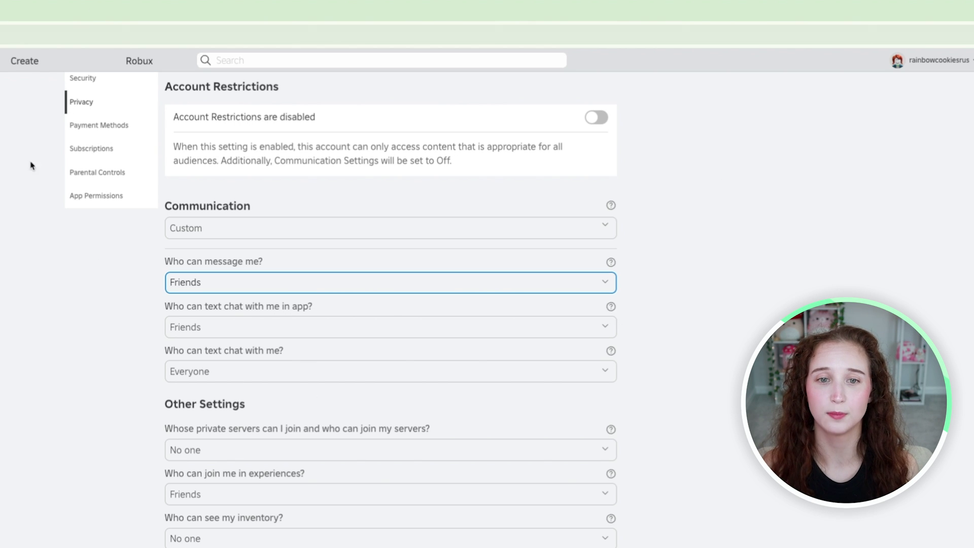
left_click(773, 321)
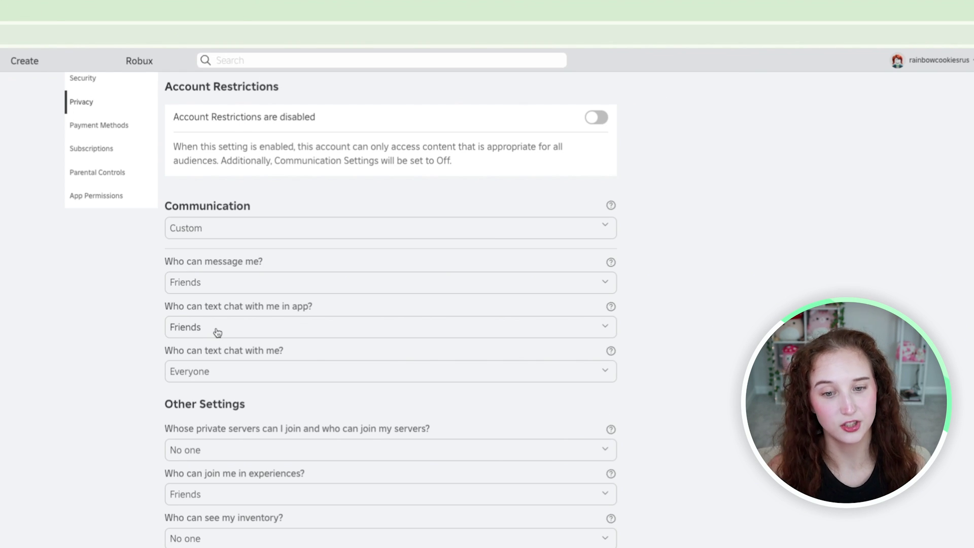
left_click(287, 329)
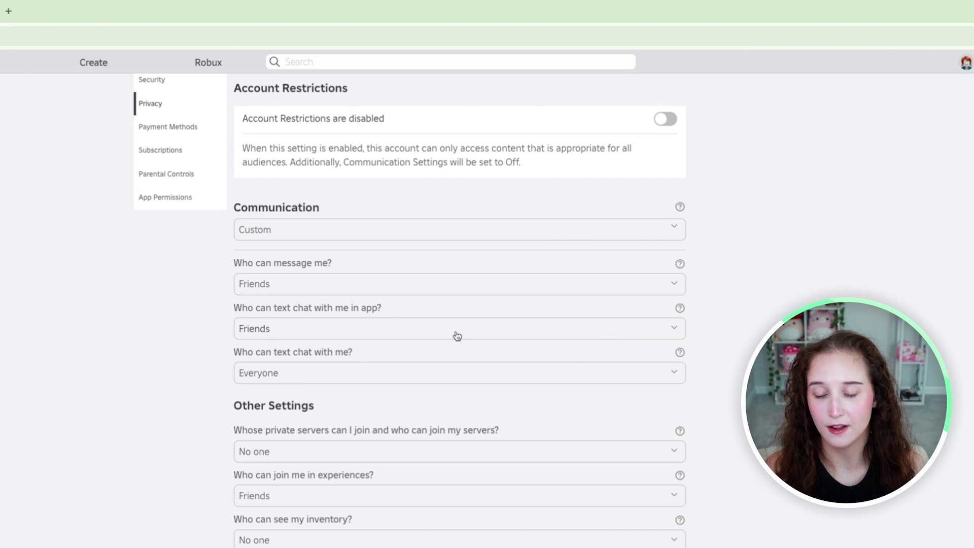
left_click(457, 335)
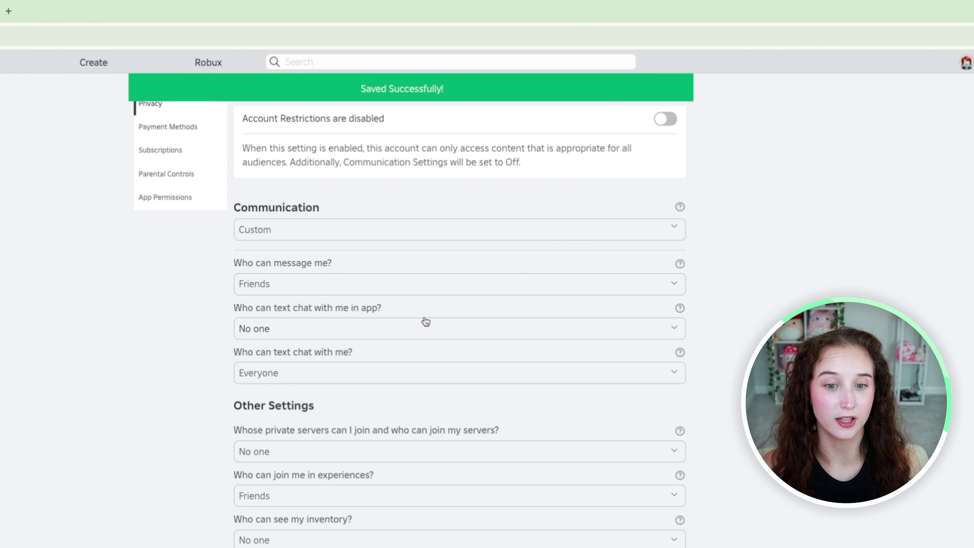
left_click(425, 329)
left_click(543, 380)
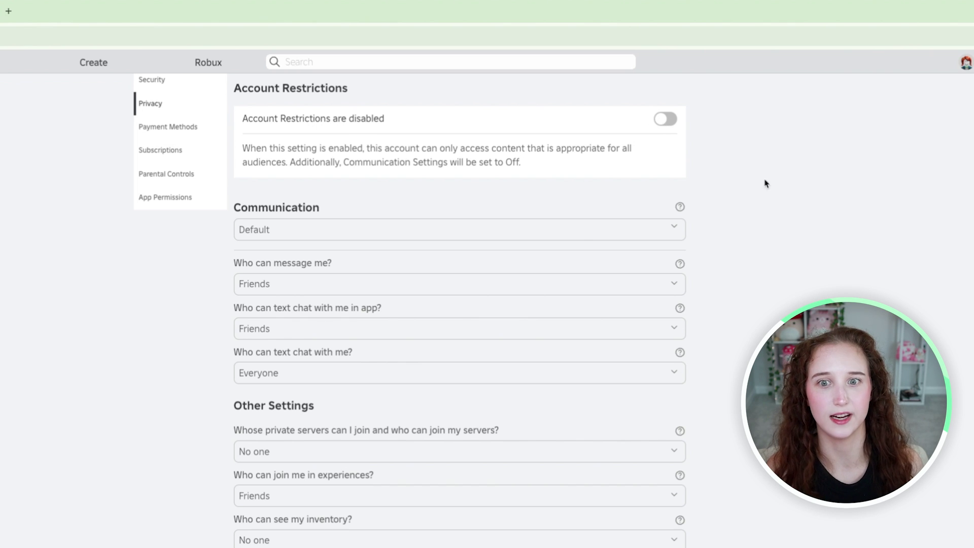
scroll(203, 370, "down", 5)
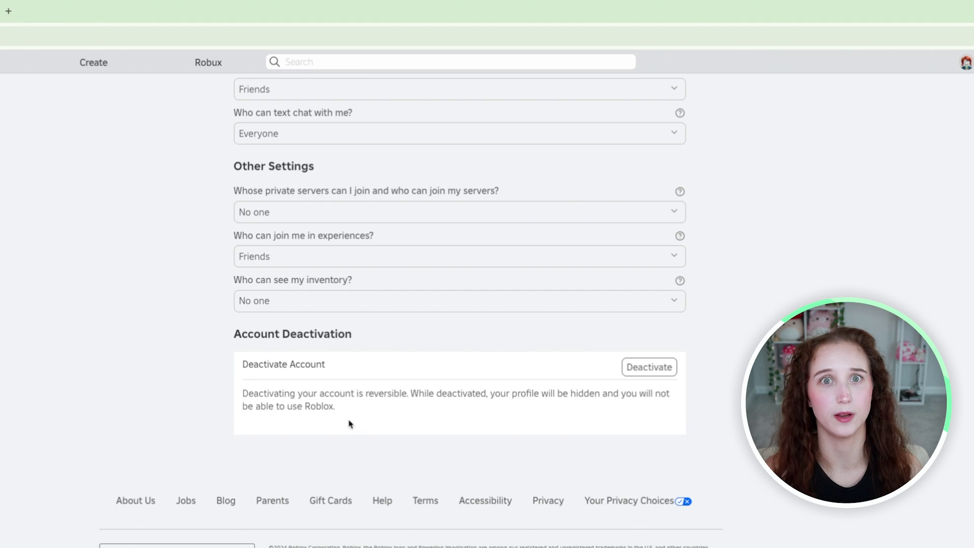
scroll(349, 423, "up", 6)
In Parental Controls, switch on the Parent PIN toggle and start entering a new PIN.
left_click(159, 252)
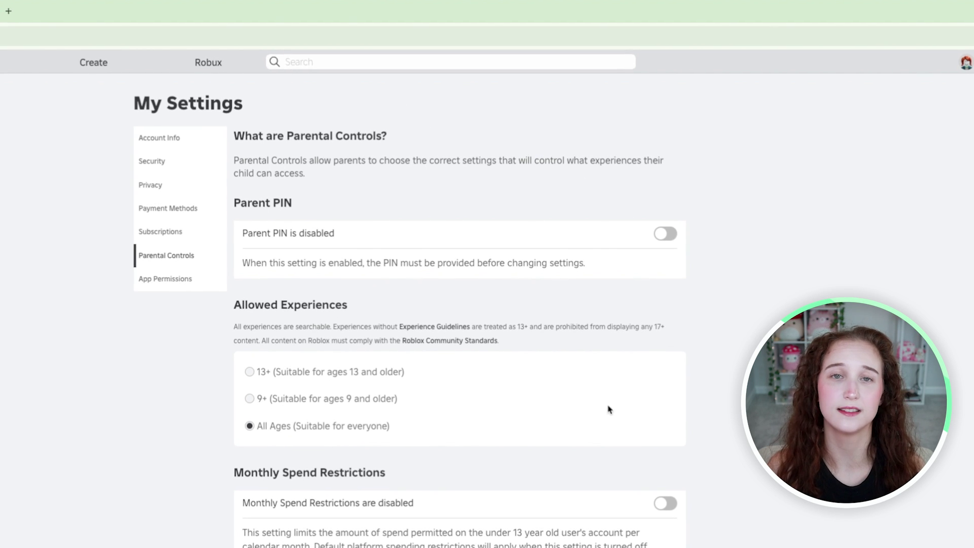
left_click(666, 235)
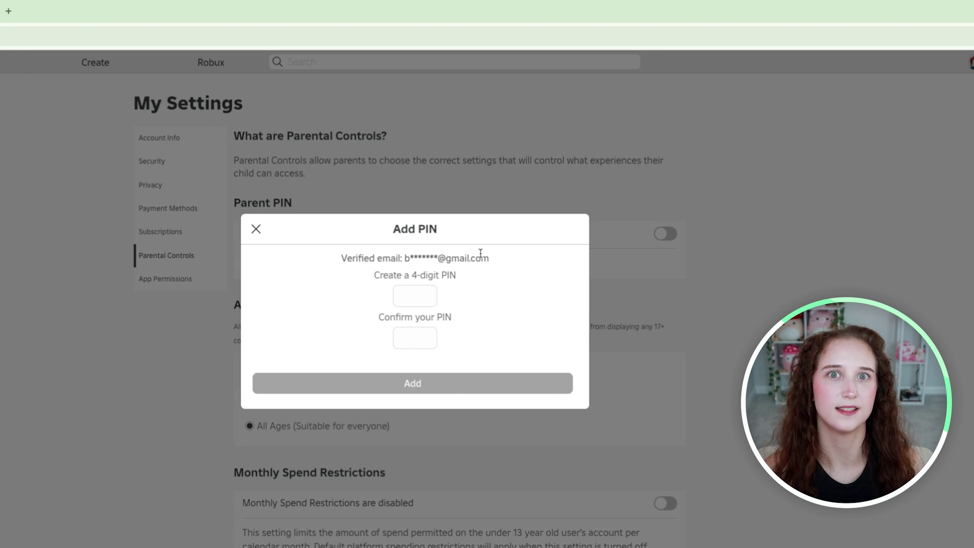
left_click(411, 289)
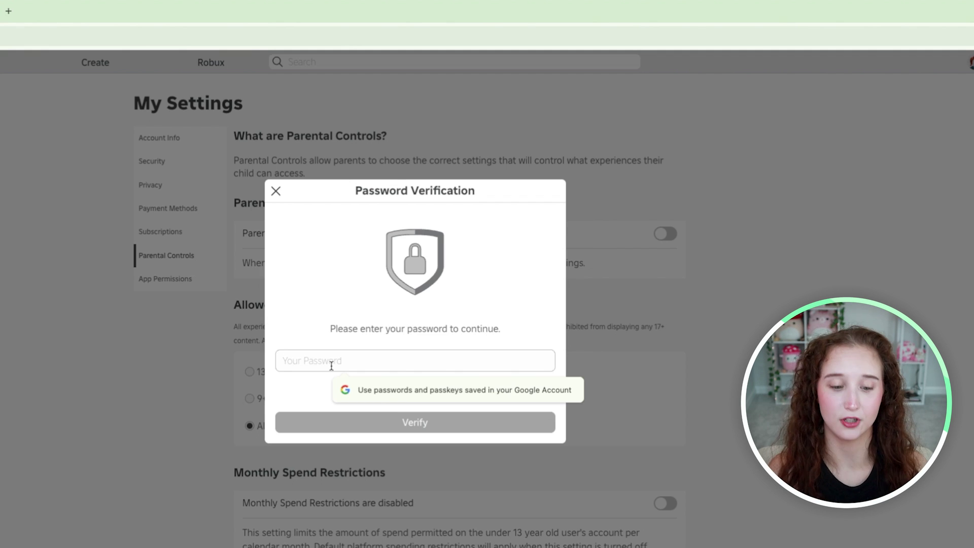
Enter and confirm a new 4-digit Parent PIN, then dismiss the success message.
type("a")
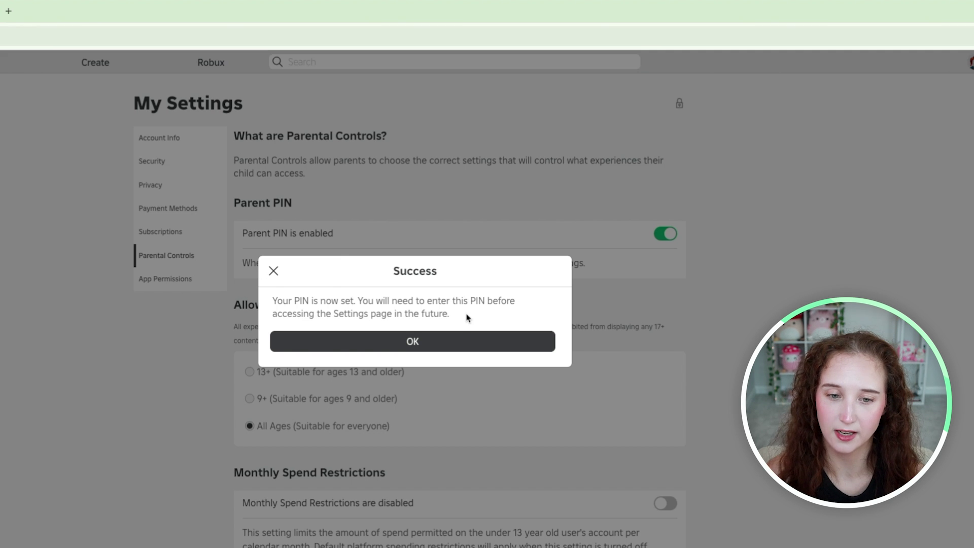
left_click(458, 335)
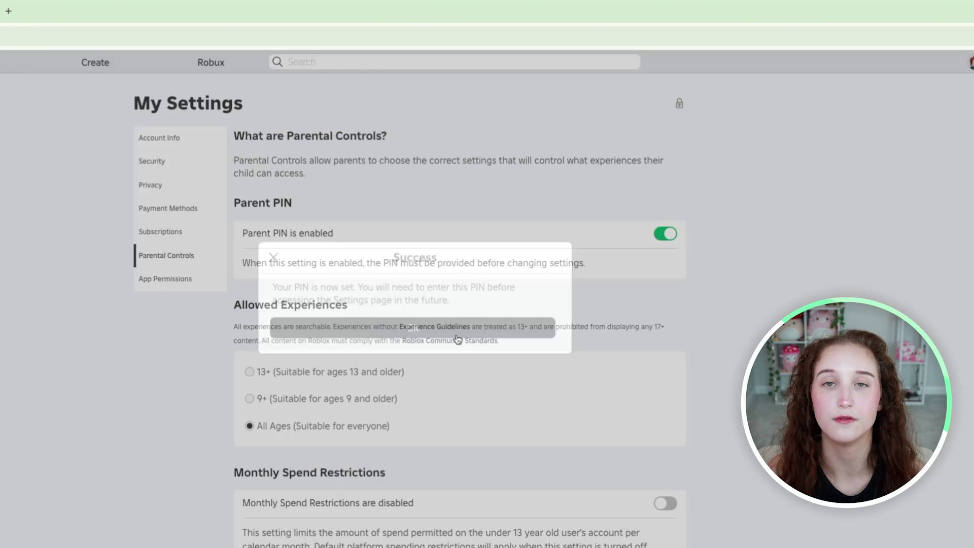
scroll(295, 312, "down", 1)
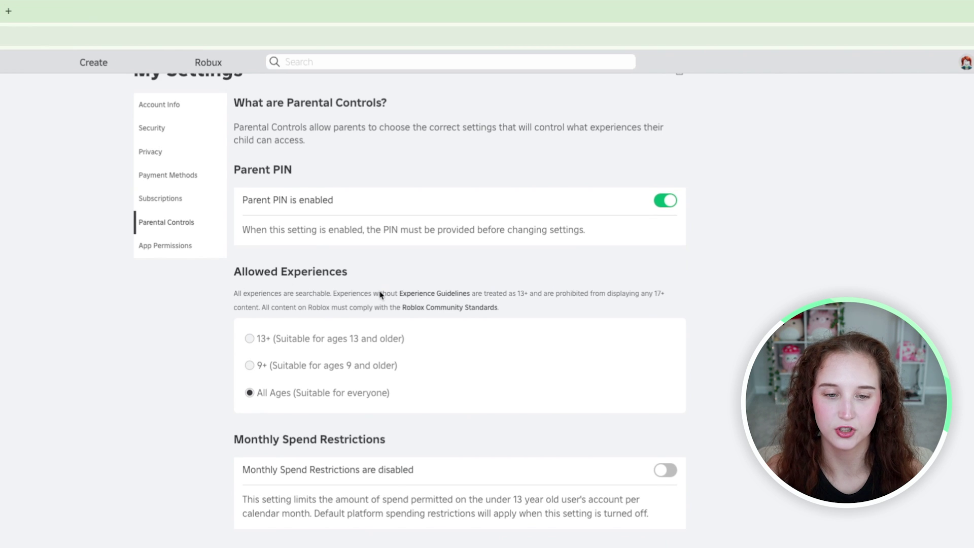
Select 9+ under Allowed Experiences and unlock with the parent PIN to save it.
scroll(313, 379, "down", 1)
scroll(313, 380, "down", 1)
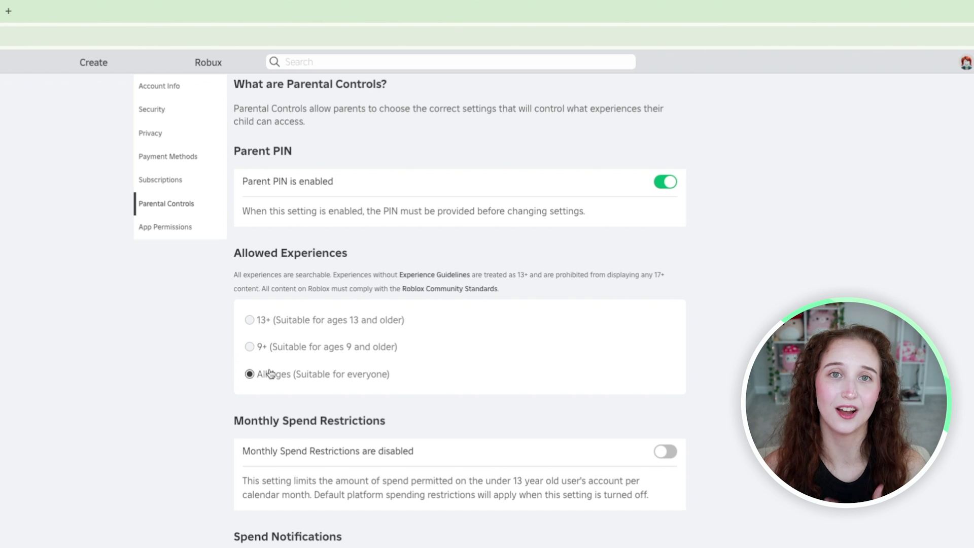
left_click(249, 348)
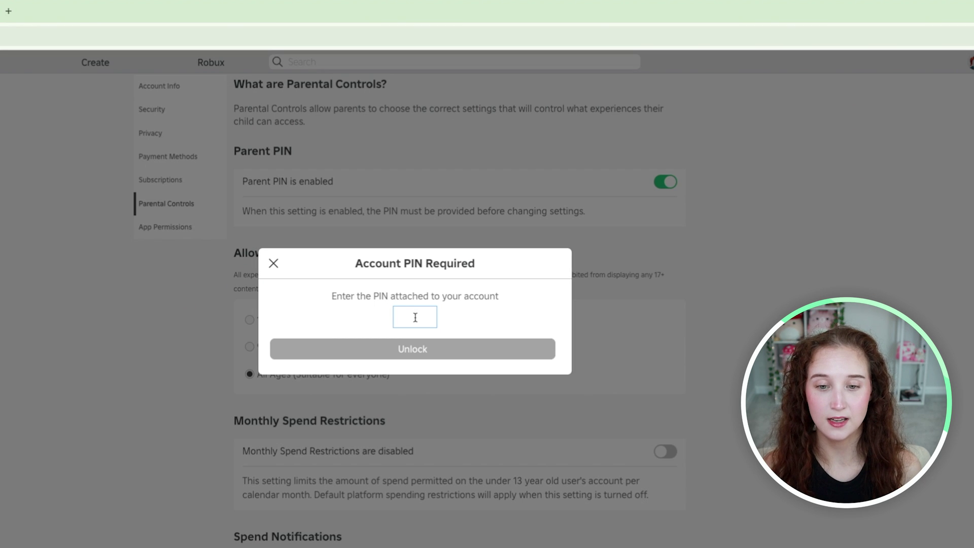
type("1234")
left_click(406, 355)
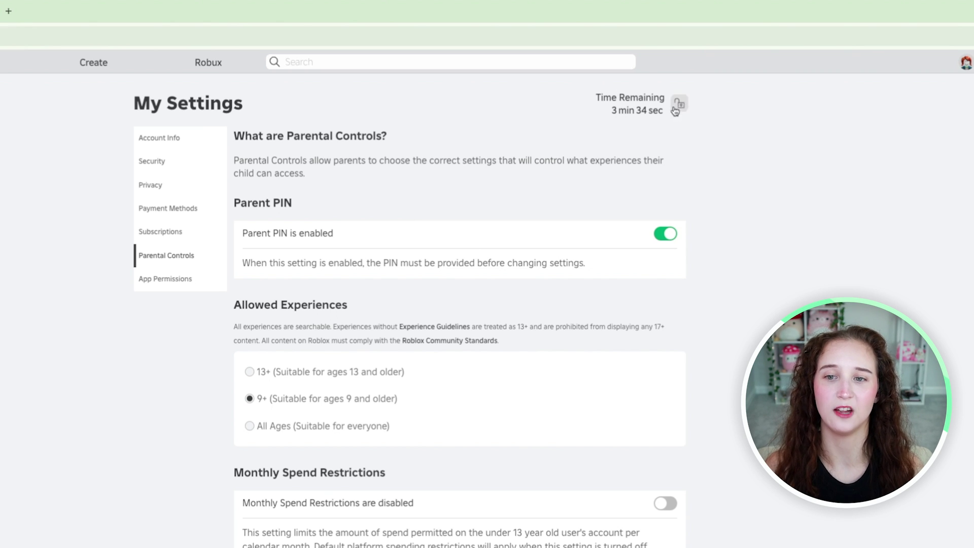
Re-lock, briefly apply 13+ with the parent PIN, then reselect 9+ and lock again.
scroll(426, 328, "down", 5)
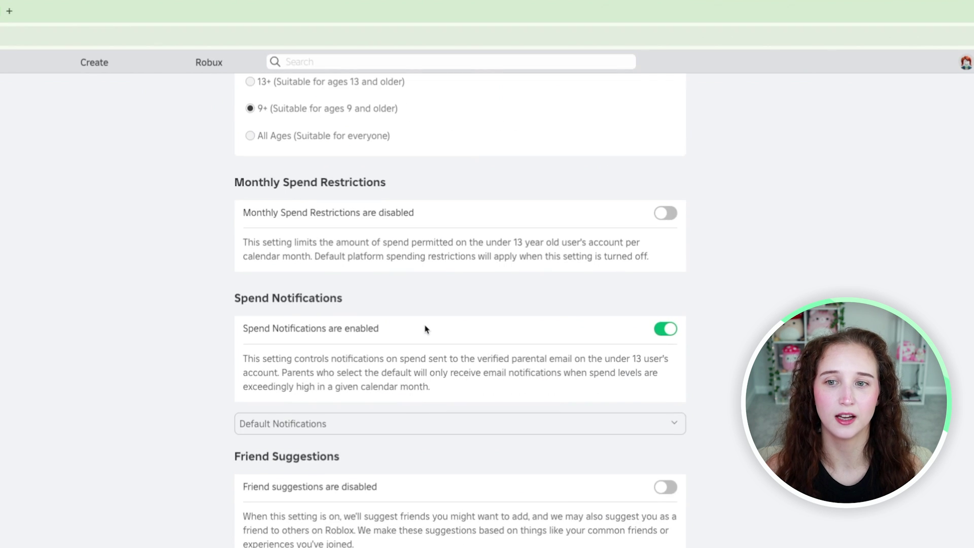
scroll(425, 329, "up", 5)
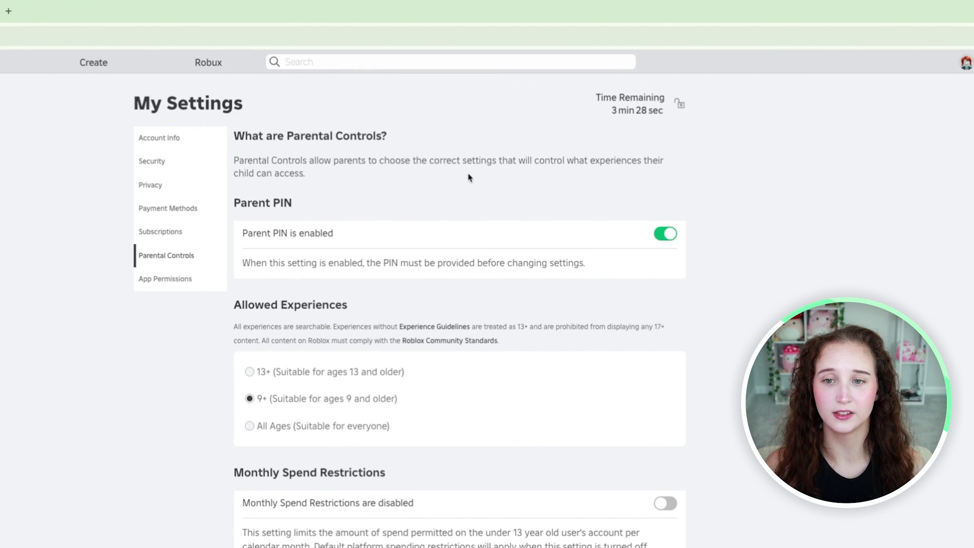
left_click(680, 107)
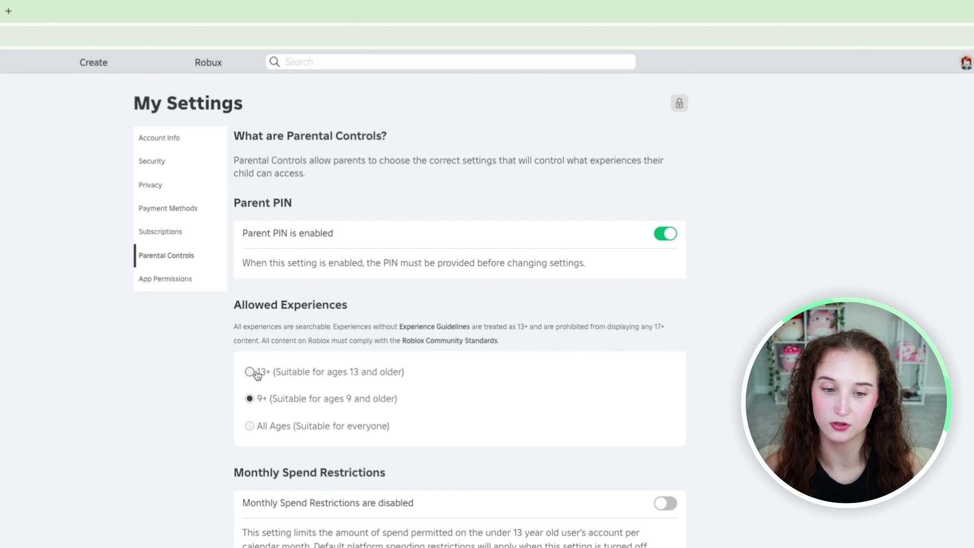
left_click(304, 370)
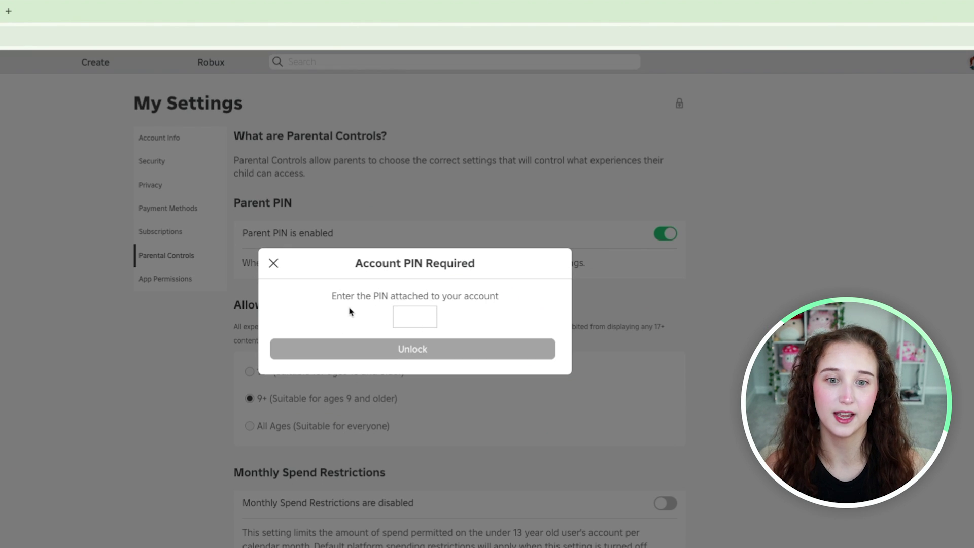
left_click(408, 311)
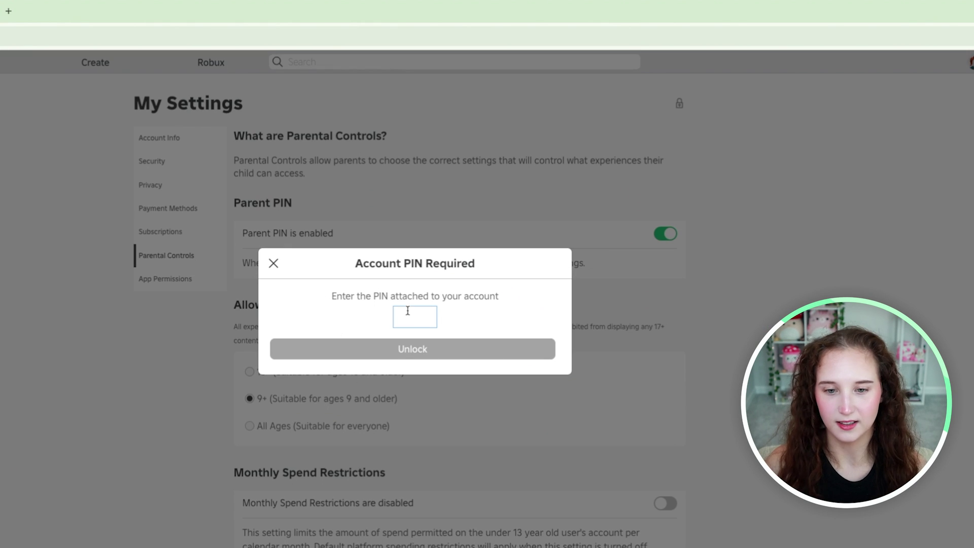
type("1234")
left_click(421, 347)
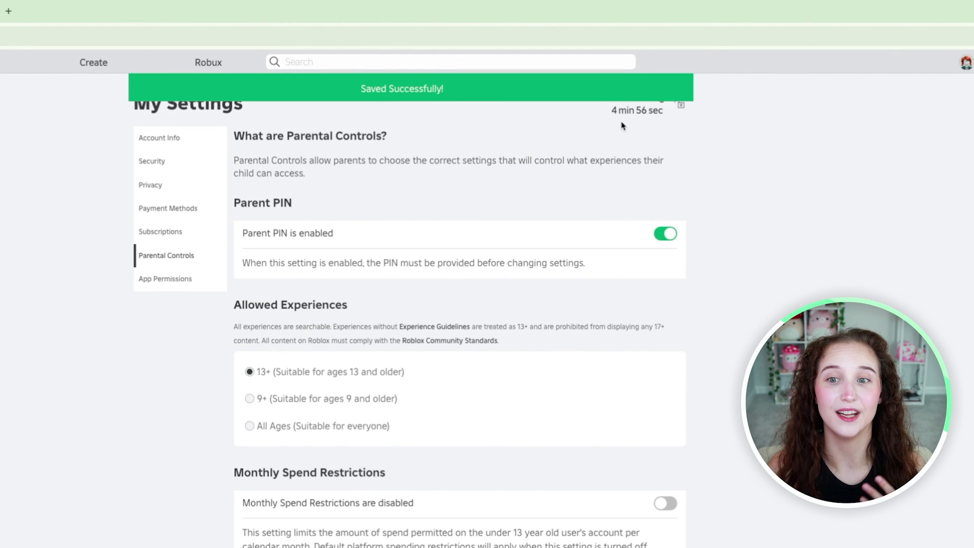
left_click(249, 398)
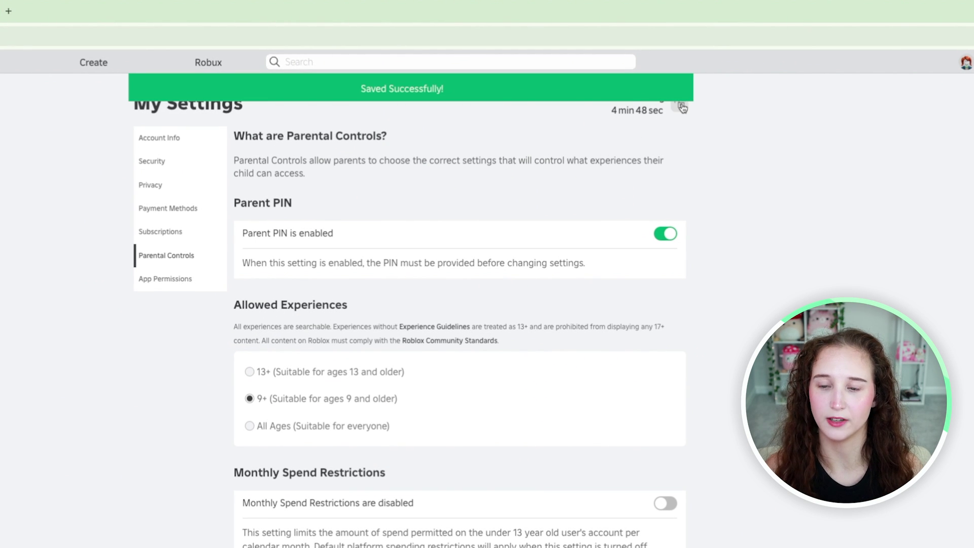
left_click(681, 107)
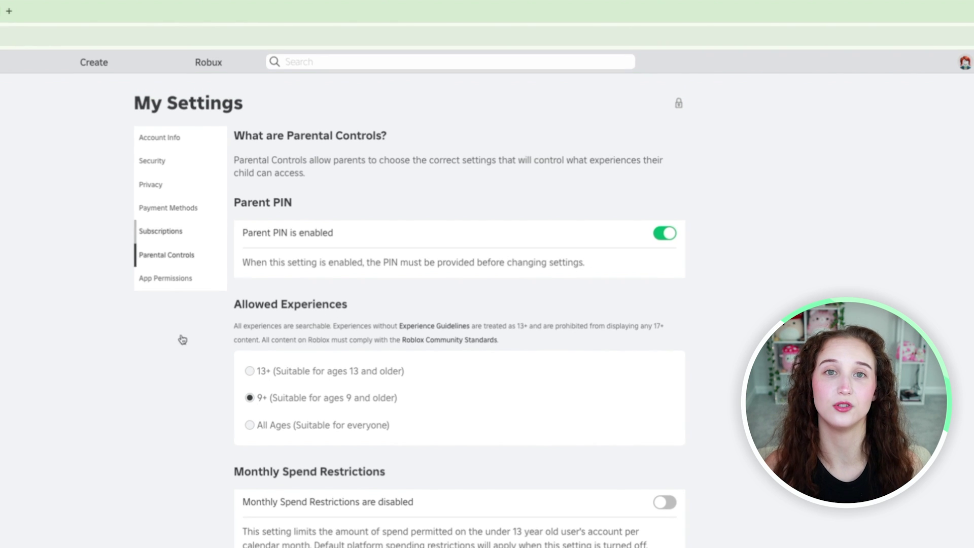
scroll(461, 253, "down", 1)
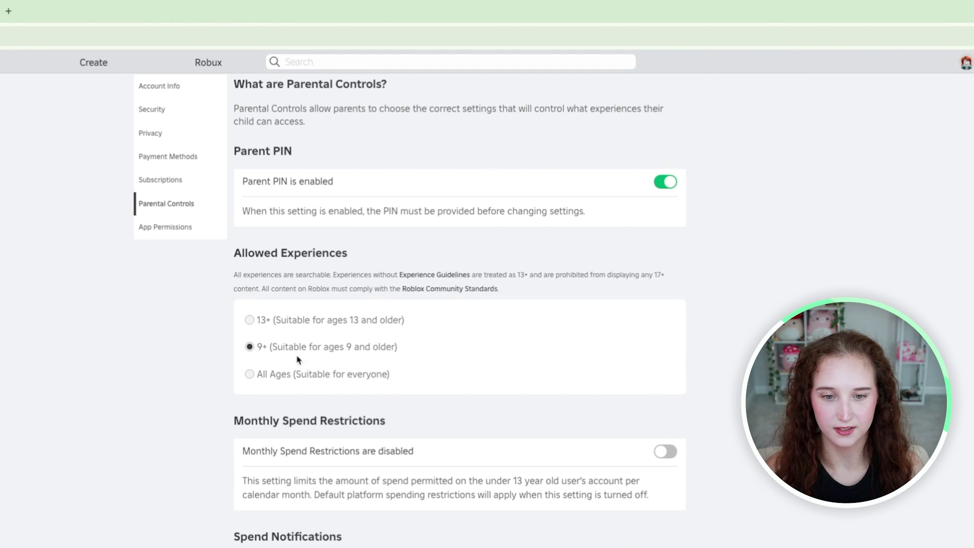